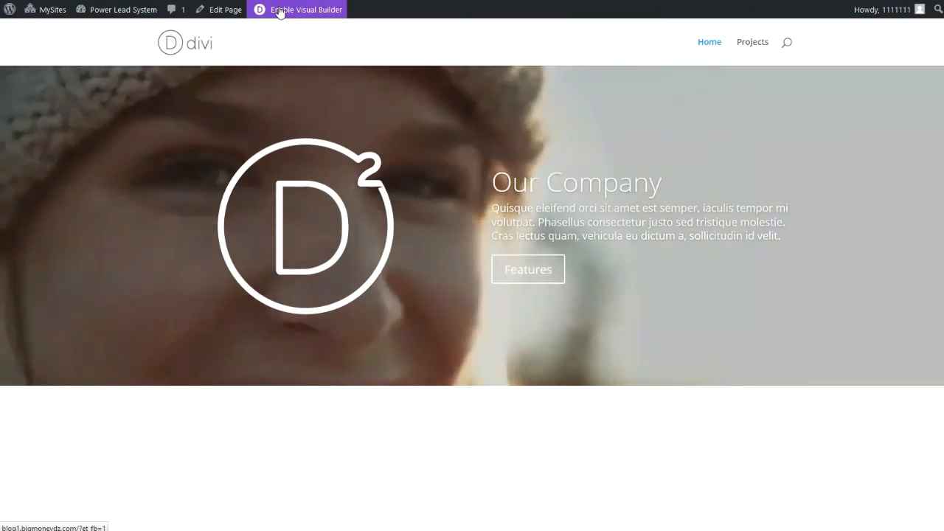
# Enable the Visual Builder on the home page and open the settings of the contact form near the page end.
pyautogui.click(281, 10)
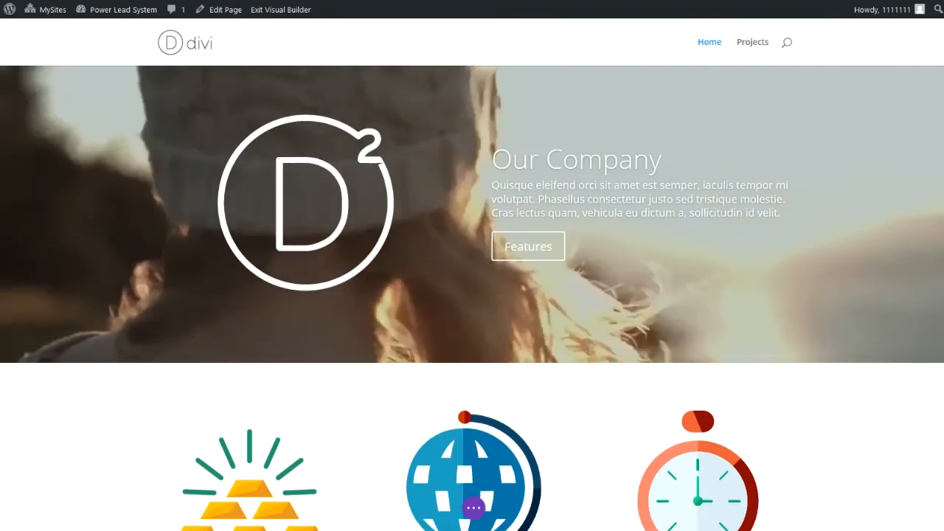
pyautogui.moveTo(943, 43); pyautogui.dragTo(943, 479)
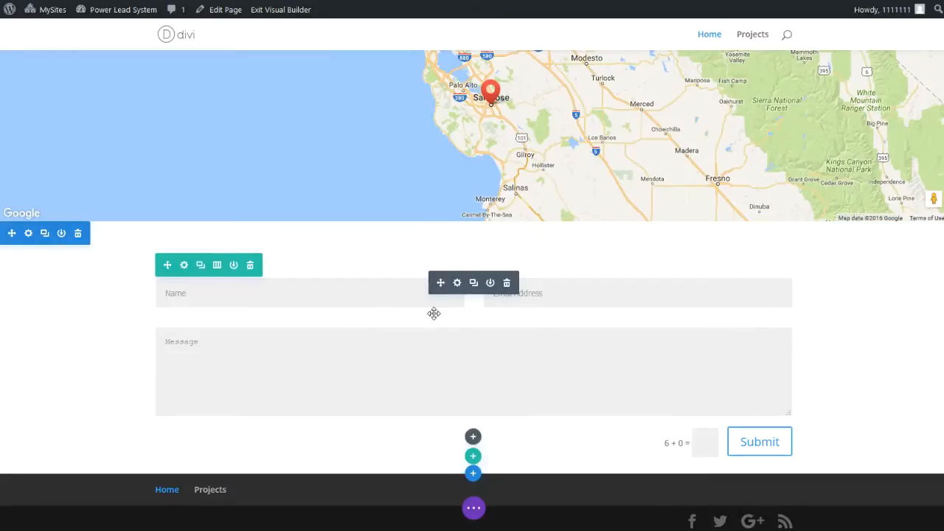
pyautogui.click(458, 284)
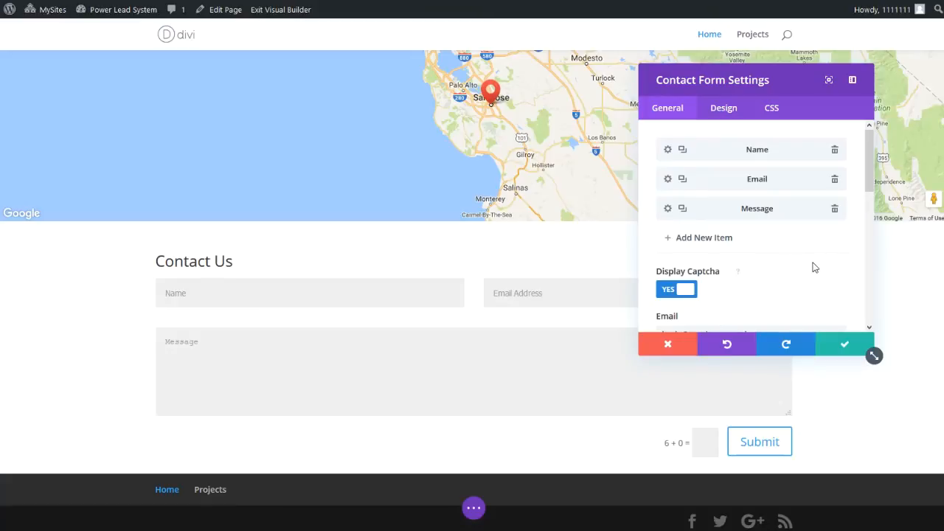
# Replace the contact form's recipient e-mail with the new e-mail address.
pyautogui.scroll(-1, 814, 268)
pyautogui.scroll(-3, 815, 268)
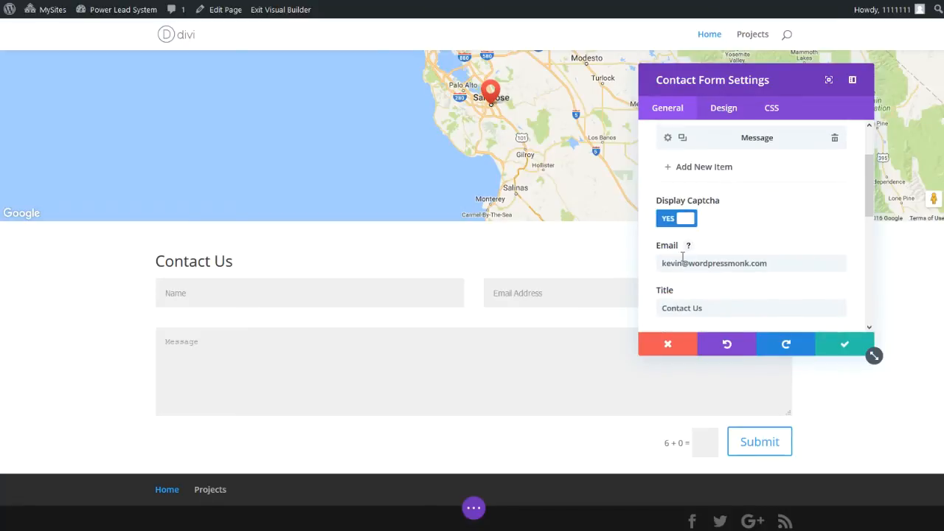
pyautogui.moveTo(771, 263); pyautogui.dragTo(655, 259)
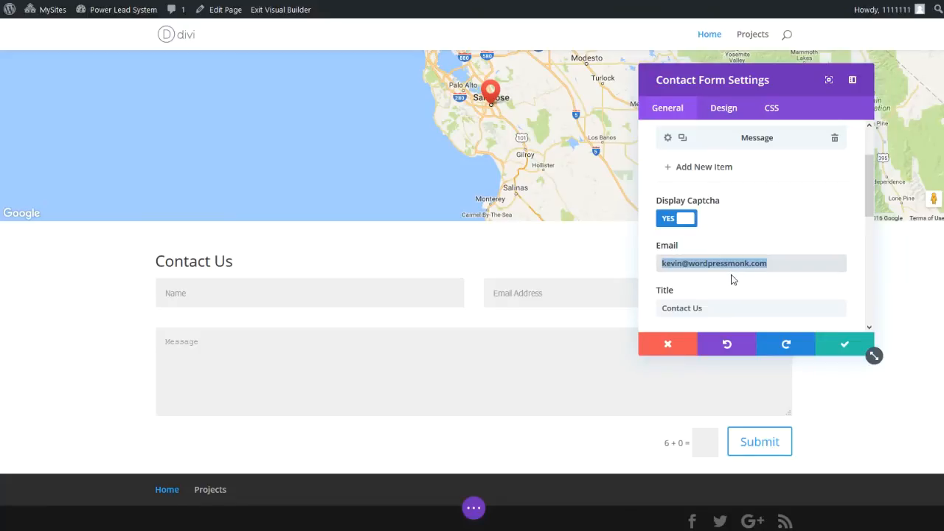
pyautogui.hotkey('ctrl', 'v')
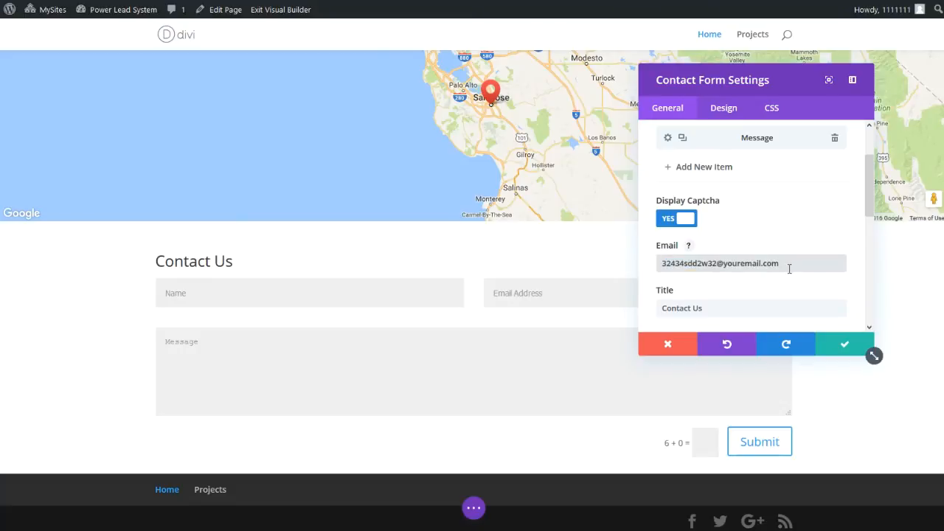
# Set the contact form's title to "Contact".
pyautogui.scroll(-2, 795, 270)
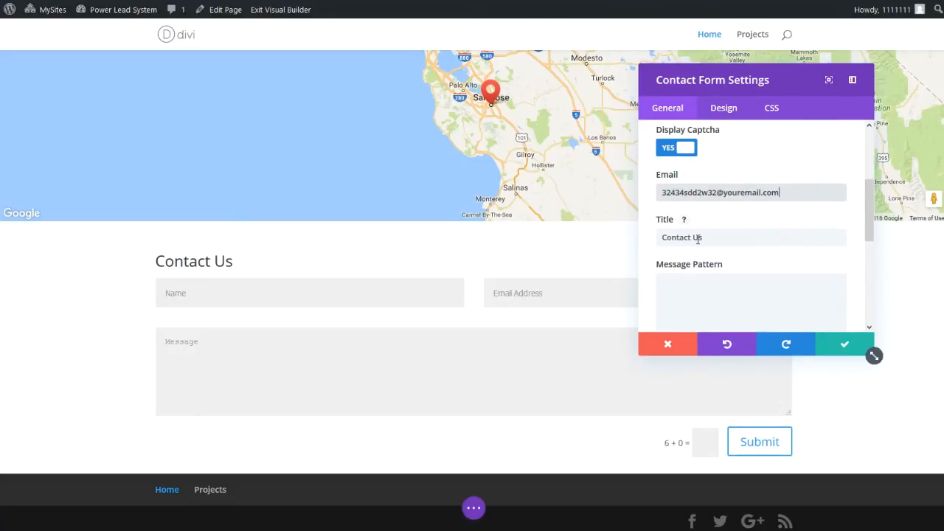
pyautogui.moveTo(709, 237); pyautogui.dragTo(657, 238)
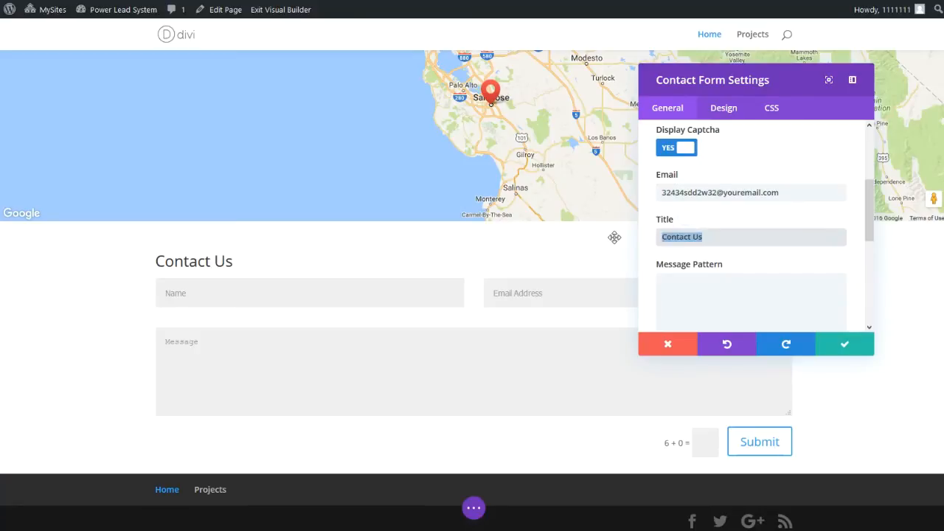
pyautogui.write('C')
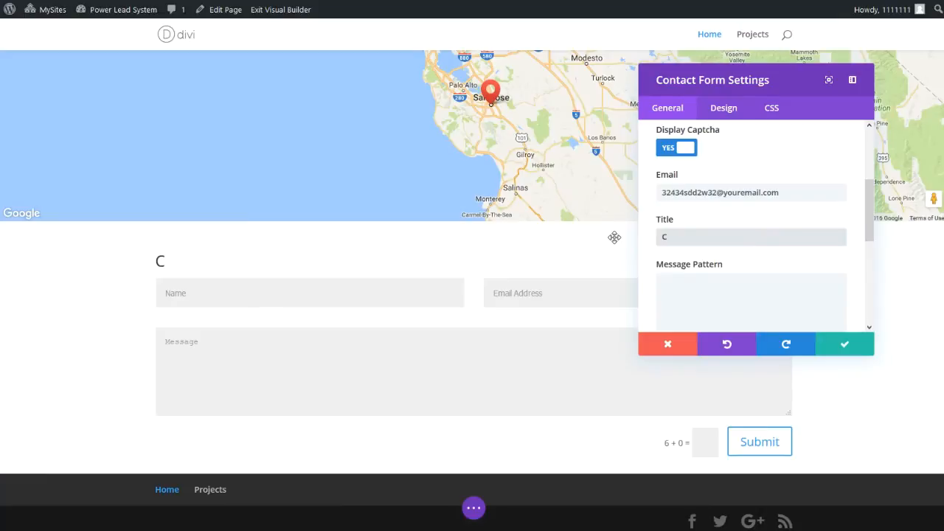
pyautogui.write('ontact')
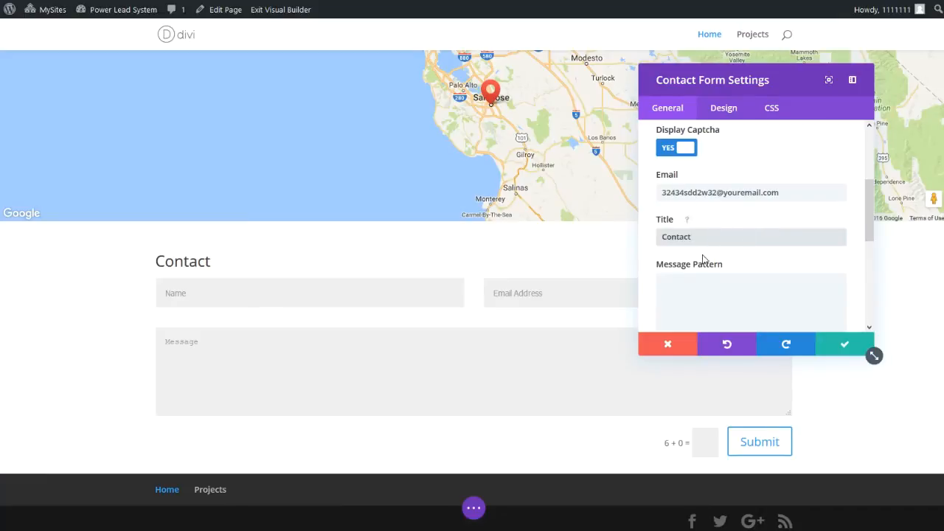
# Turn on the contact form's redirect URL option and turn it off again.
pyautogui.scroll(-1, 786, 231)
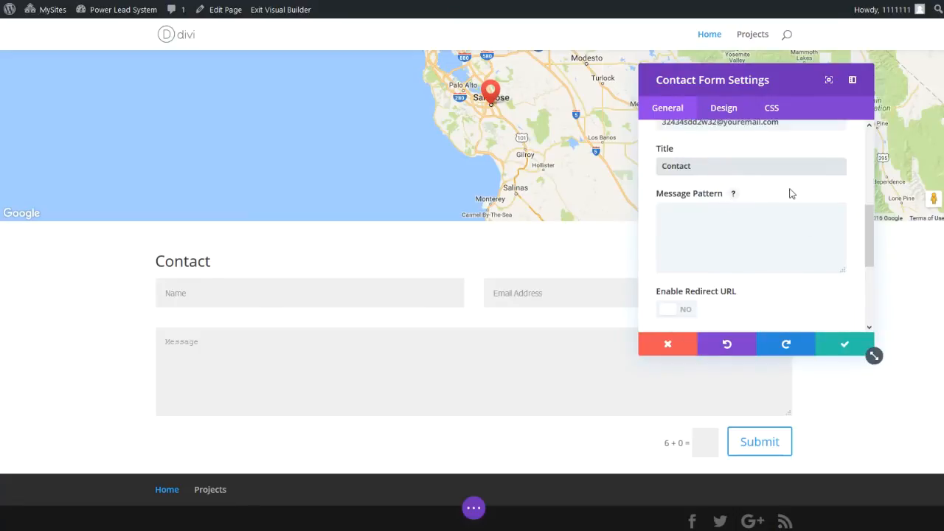
pyautogui.scroll(-1, 800, 200)
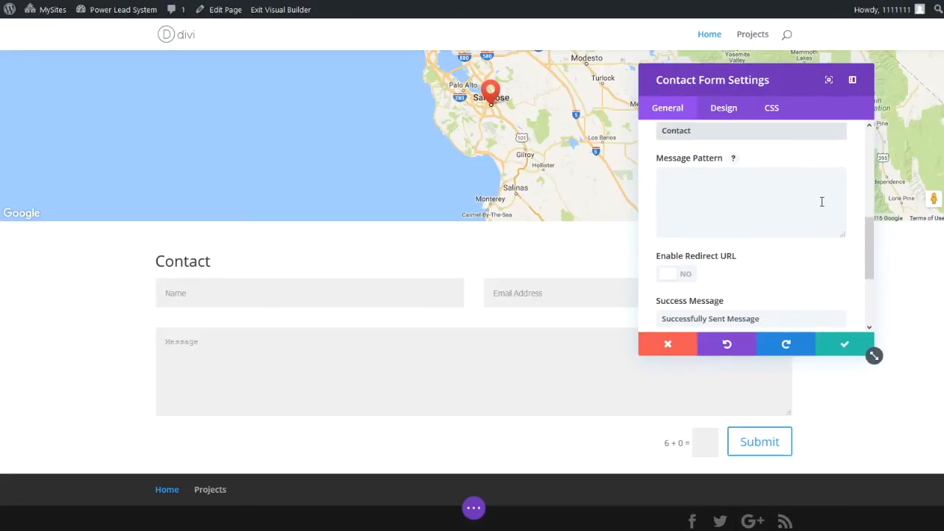
pyautogui.click(677, 275)
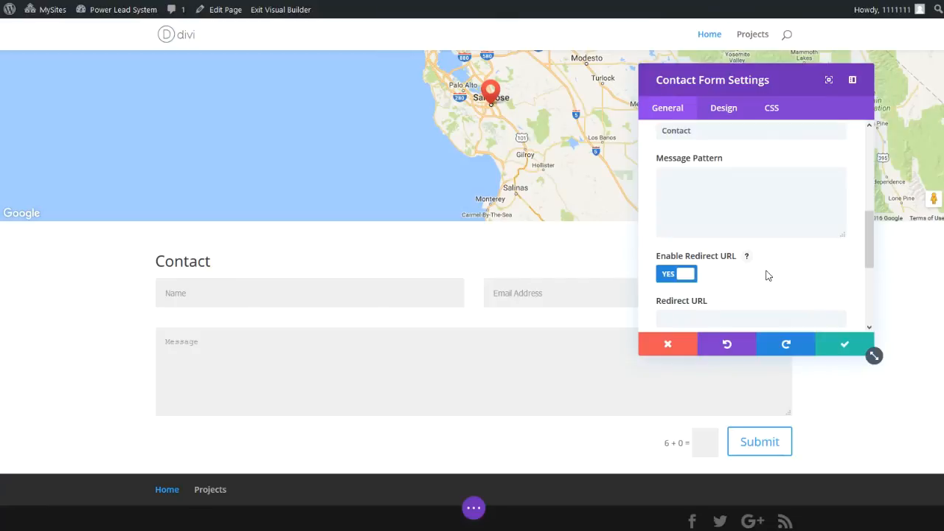
pyautogui.scroll(-1, 767, 277)
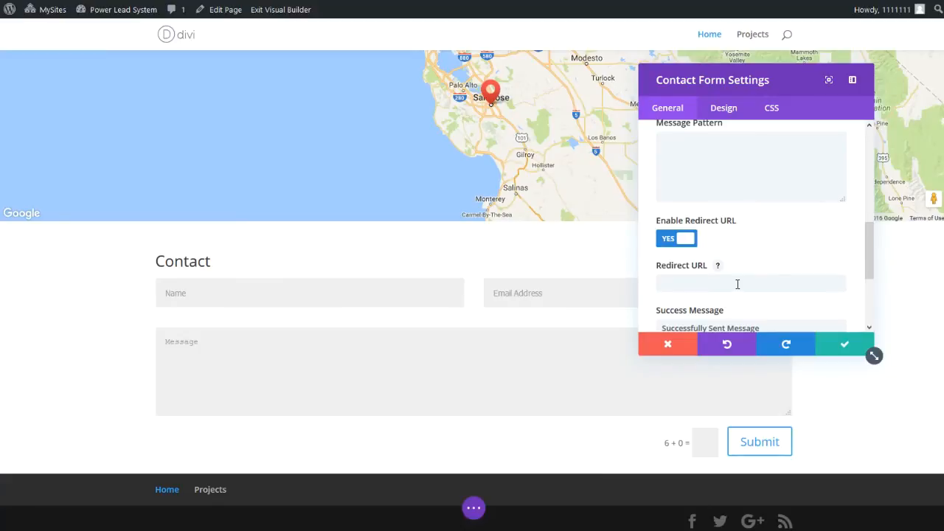
pyautogui.scroll(-1, 738, 284)
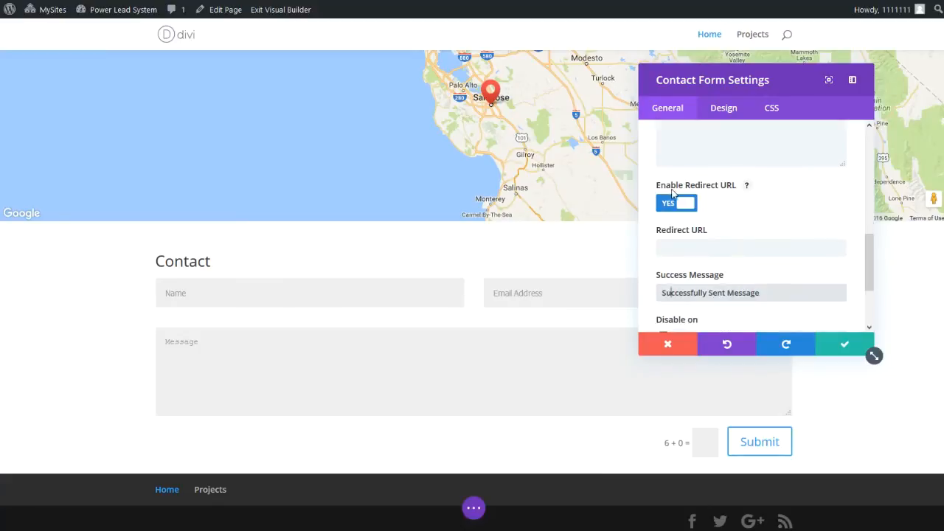
pyautogui.click(675, 209)
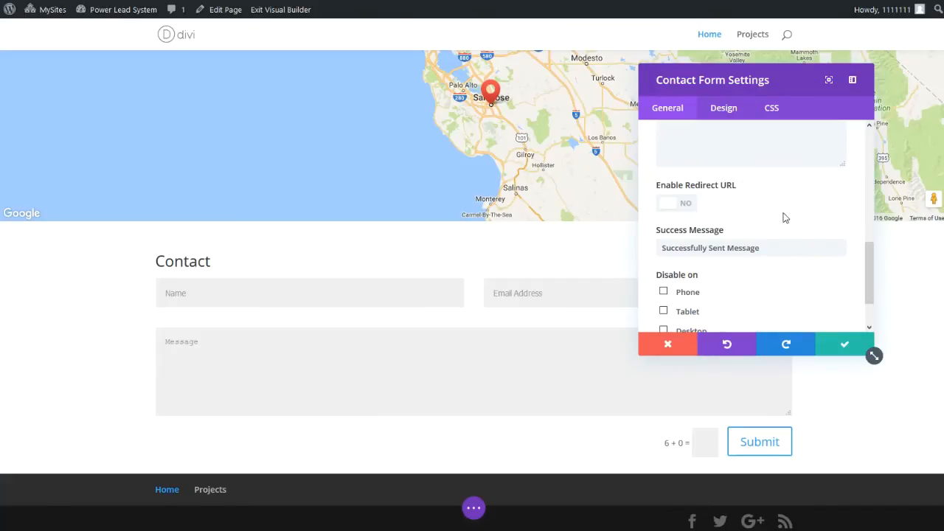
# Check the contact form's success message and device visibility options.
pyautogui.scroll(-1, 785, 215)
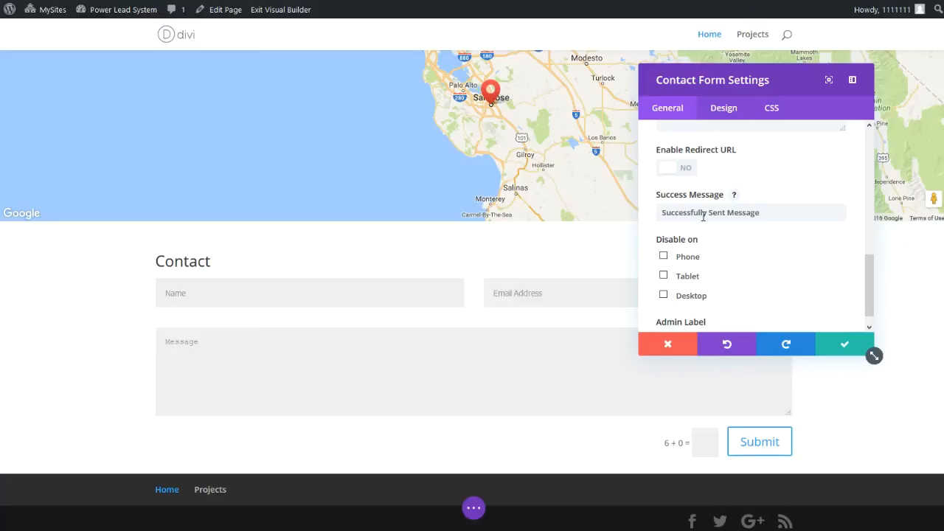
pyautogui.moveTo(757, 213); pyautogui.dragTo(662, 212)
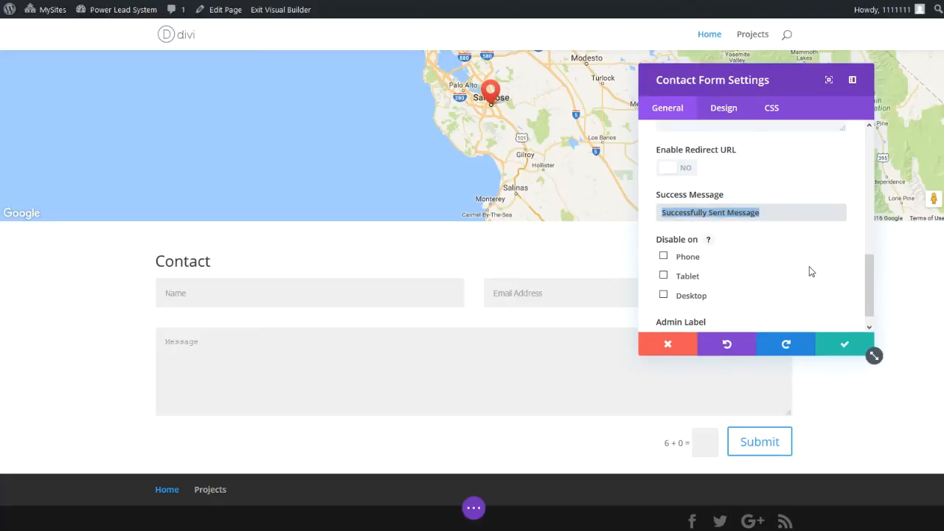
pyautogui.click(807, 212)
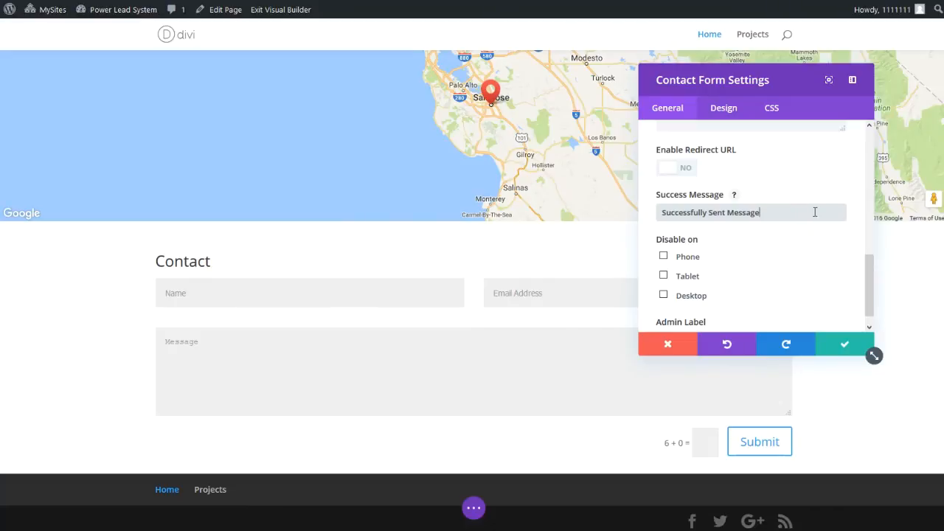
# Open the settings of the form's Name field and change its field ID to "Full Name".
pyautogui.scroll(-1, 841, 230)
pyautogui.scroll(5, 841, 230)
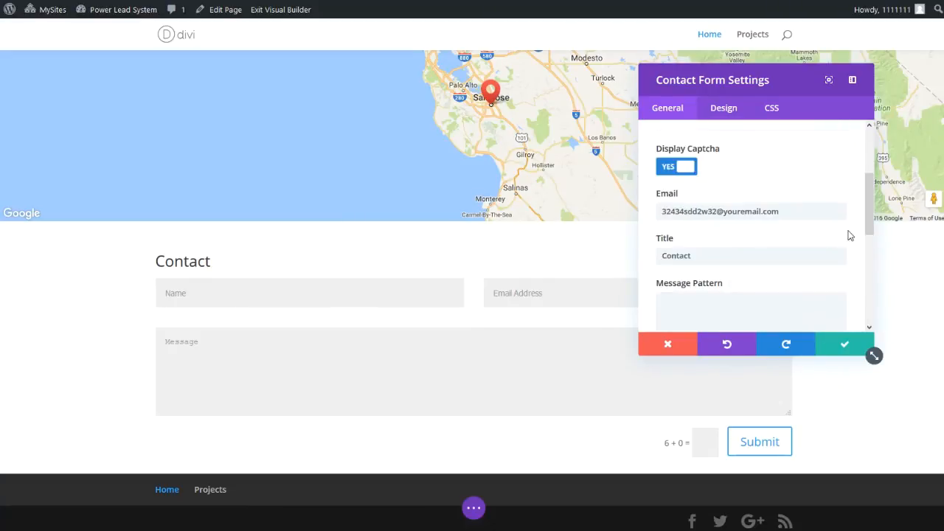
pyautogui.scroll(1, 856, 235)
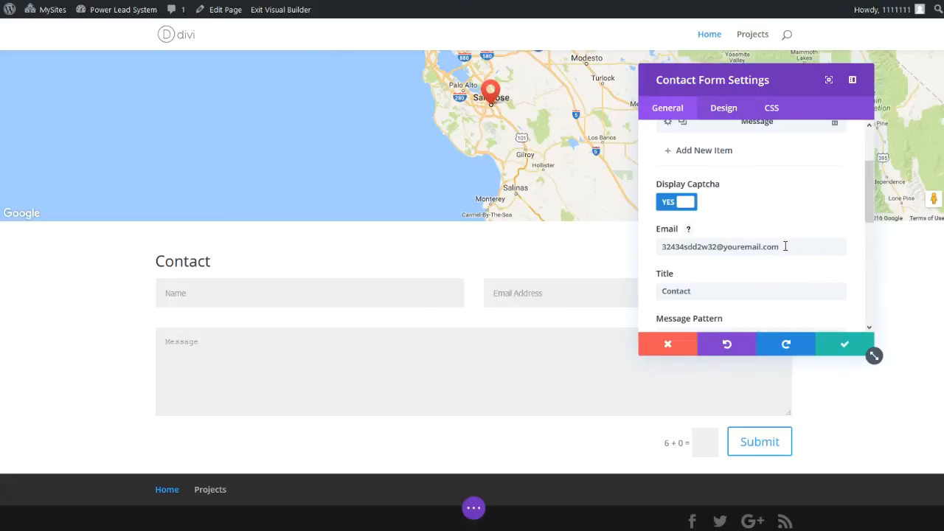
pyautogui.scroll(3, 786, 247)
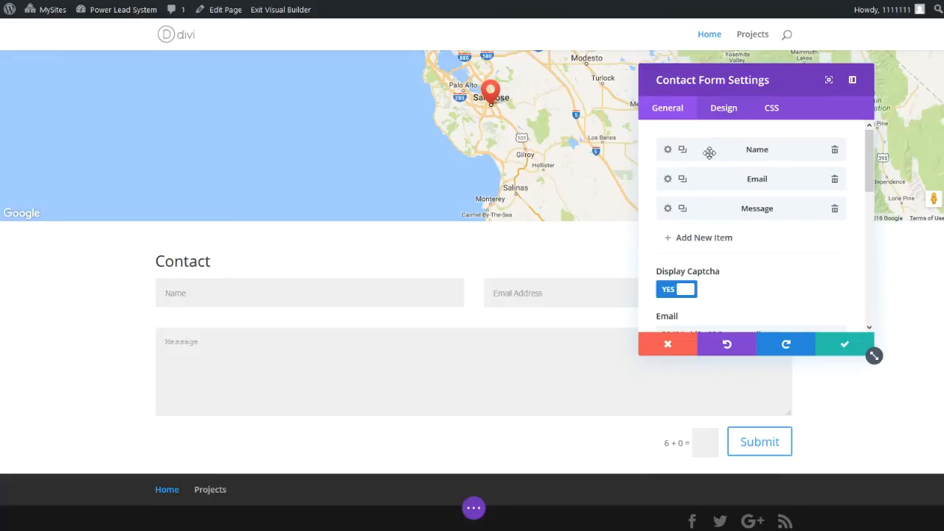
pyautogui.click(668, 150)
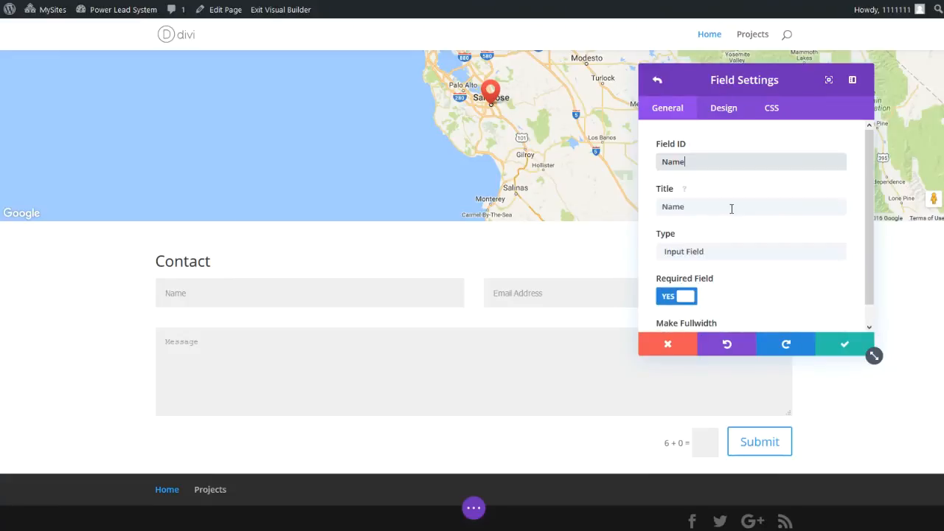
pyautogui.click(698, 208)
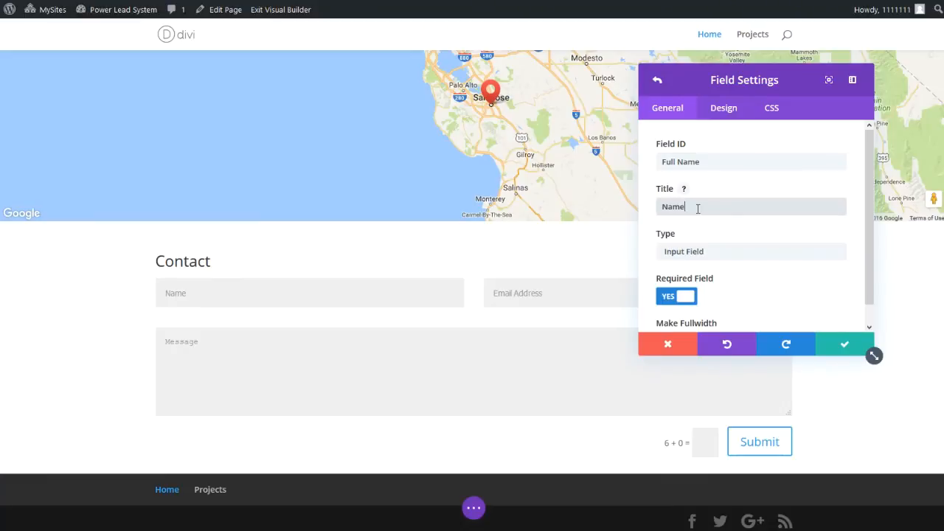
# Look through the name field's type choices, keeping Input Field, and switch Make Fullwidth on and off again.
pyautogui.scroll(-1, 682, 240)
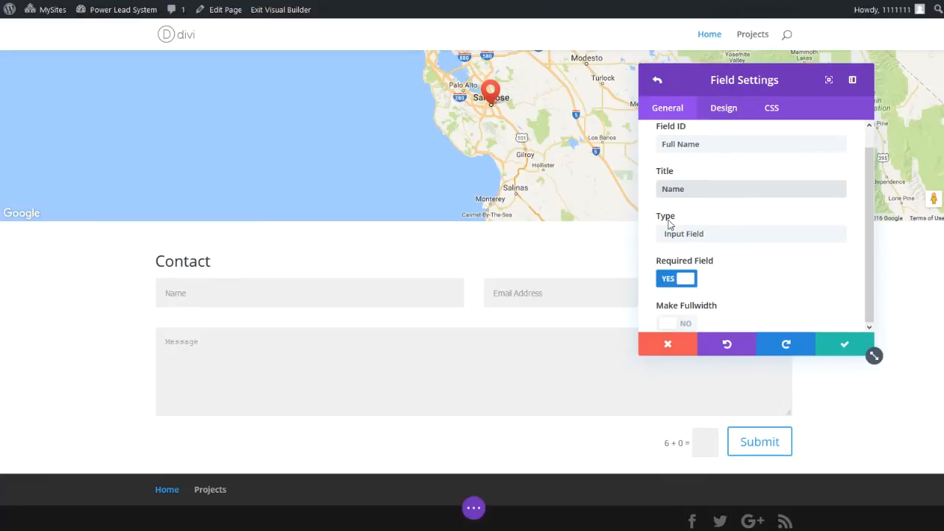
pyautogui.click(727, 235)
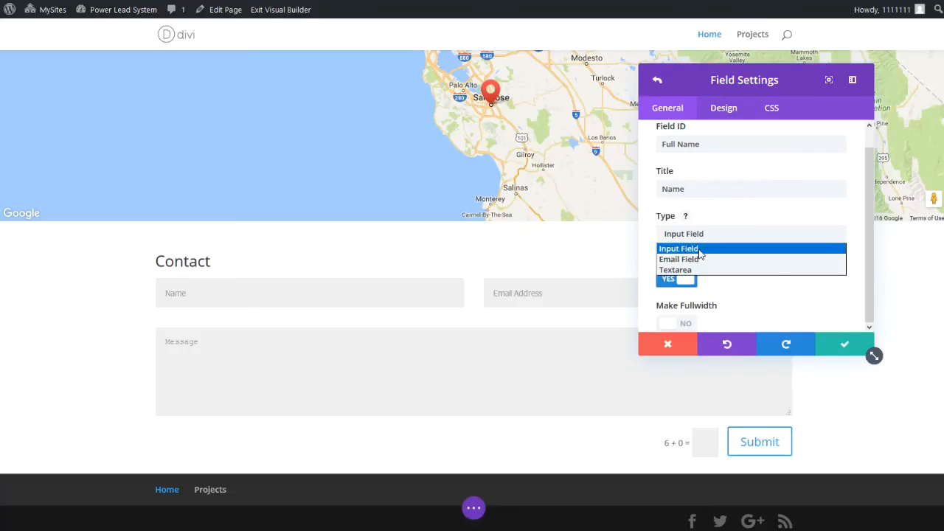
pyautogui.click(700, 251)
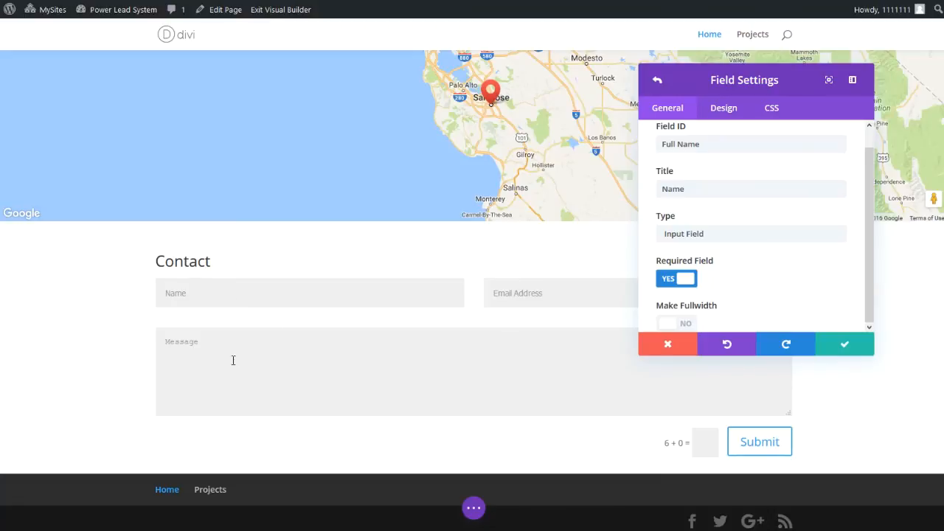
pyautogui.click(682, 234)
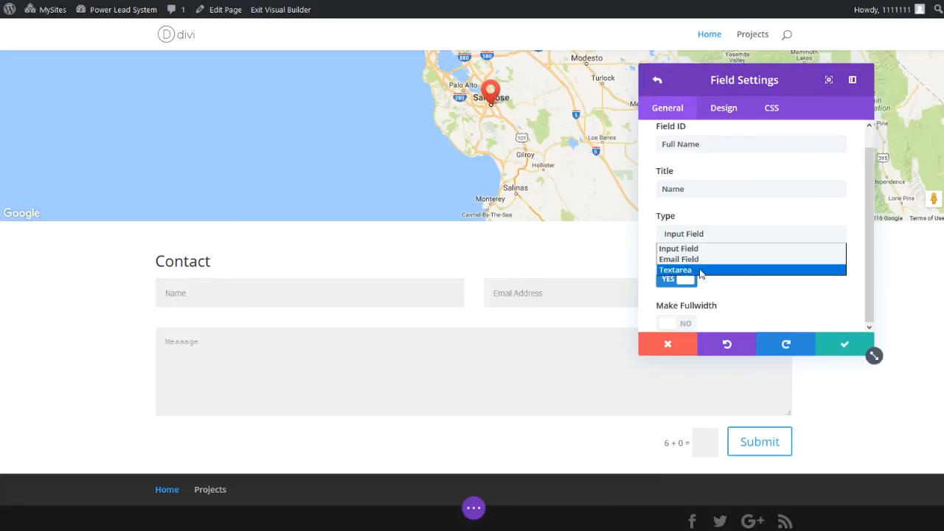
pyautogui.click(717, 230)
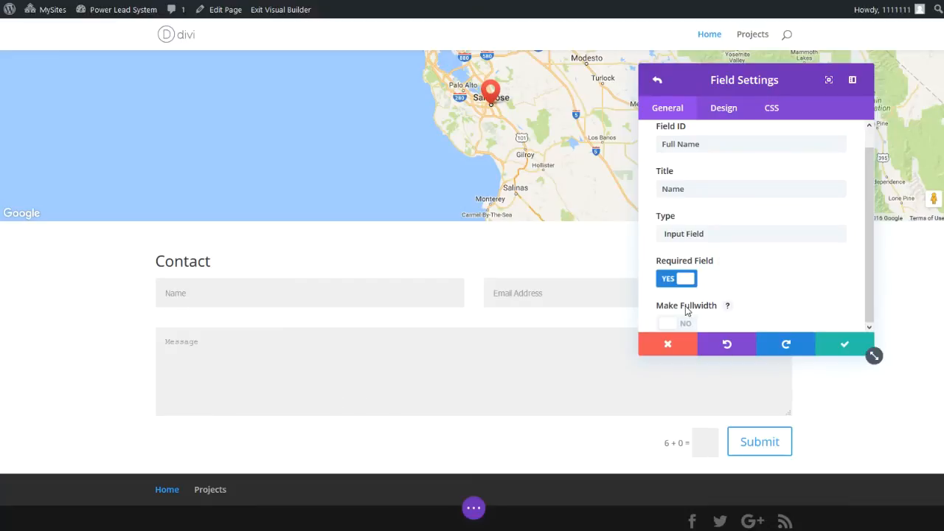
pyautogui.click(668, 325)
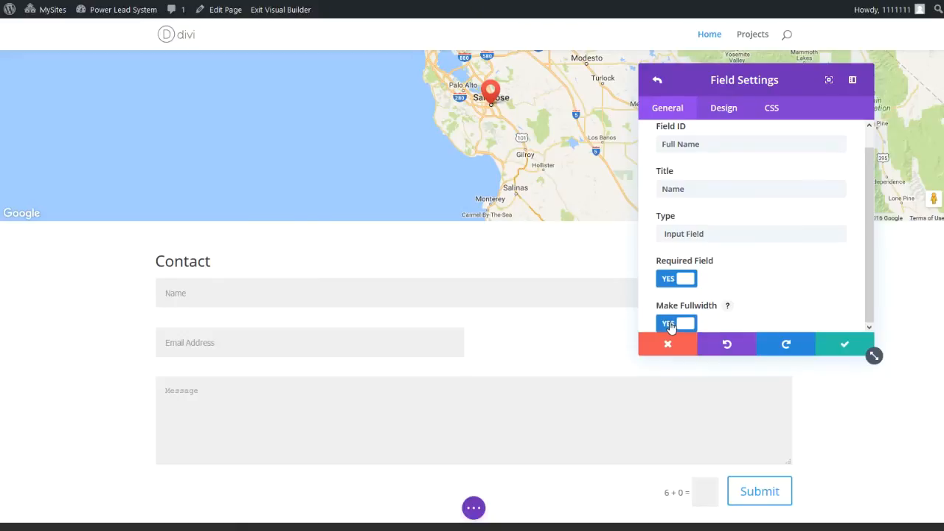
pyautogui.click(669, 325)
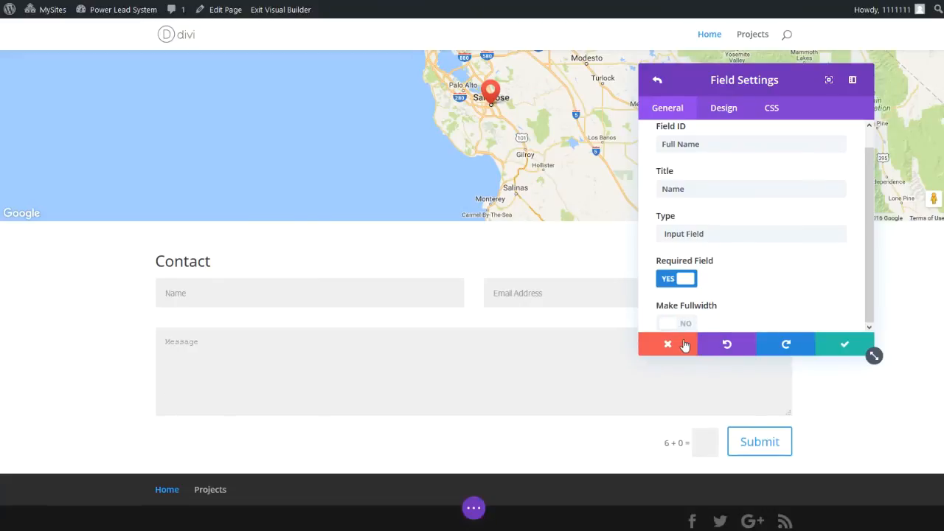
# Save the field and contact form settings, and save the page.
pyautogui.click(844, 348)
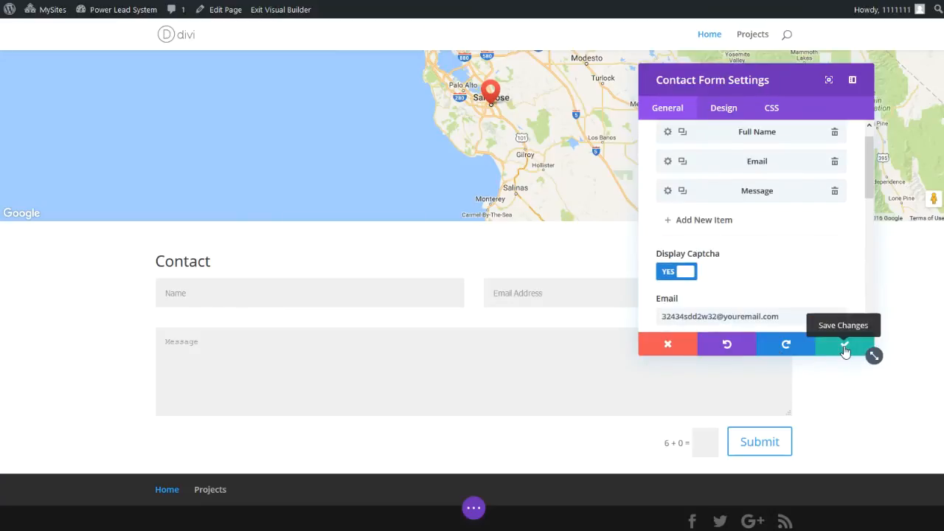
pyautogui.click(846, 350)
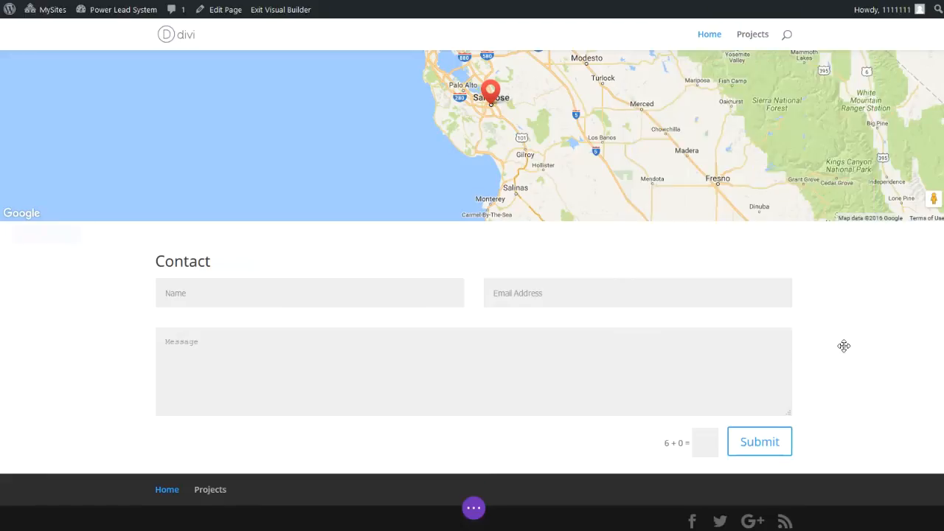
pyautogui.click(474, 509)
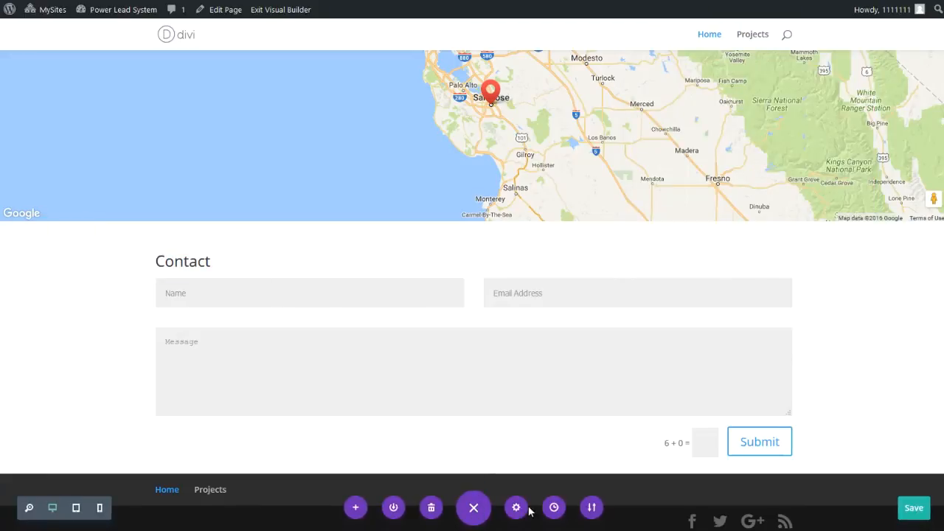
pyautogui.click(909, 508)
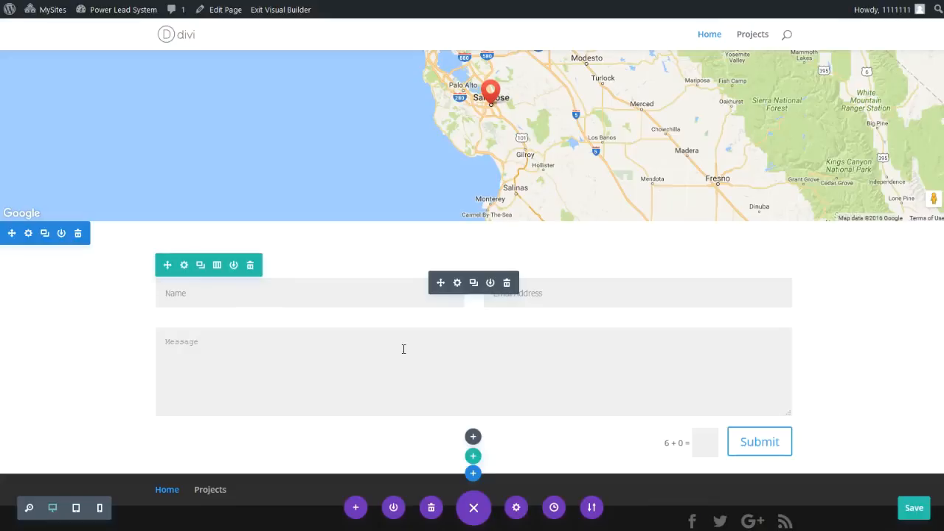
# Open the Home page in the back-end page editor and open its Contact Form module's settings.
pyautogui.click(221, 9)
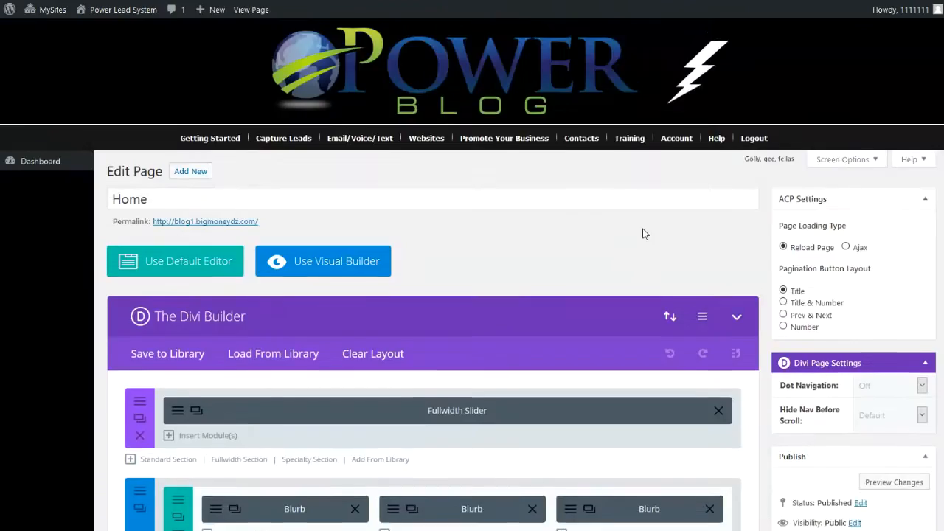
pyautogui.scroll(-8, 643, 230)
pyautogui.scroll(-6, 643, 234)
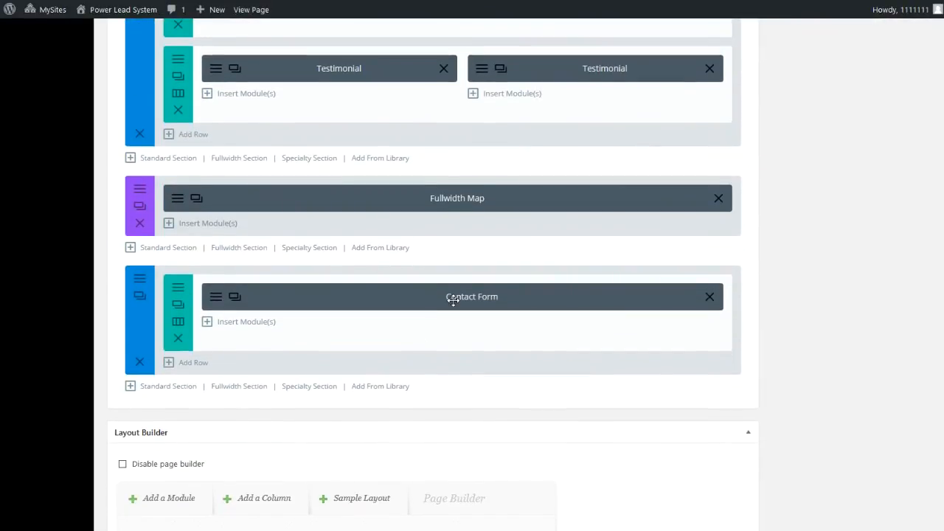
pyautogui.click(215, 299)
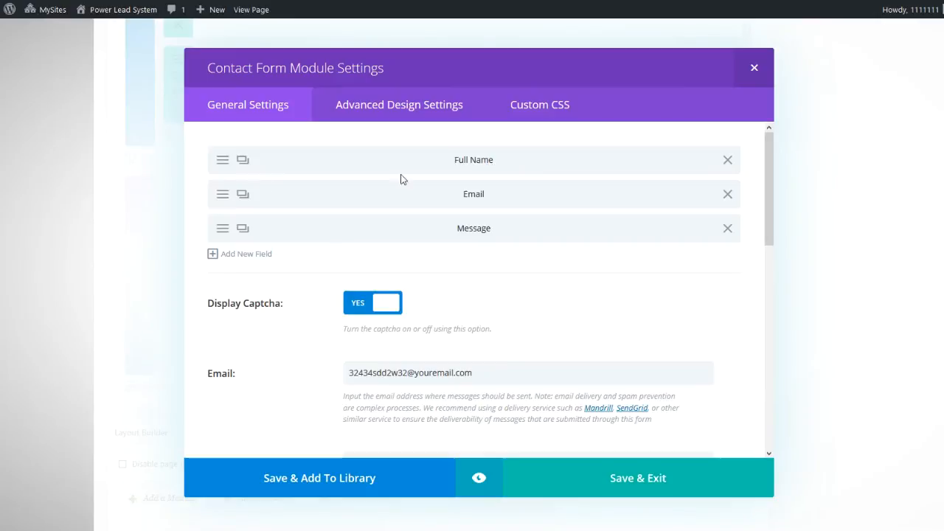
# Change the field ID of the contact form's Full Name field to "Name" and save the field.
pyautogui.click(226, 167)
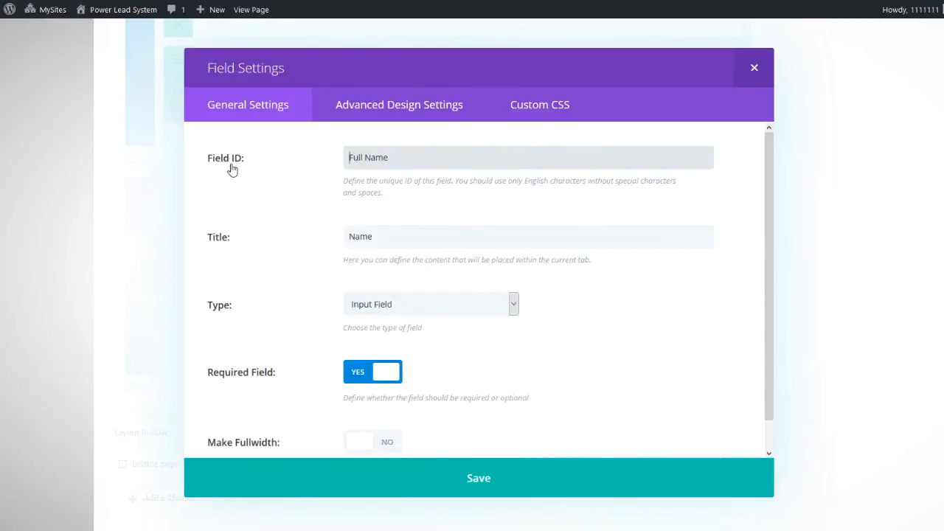
pyautogui.moveTo(366, 159); pyautogui.dragTo(280, 147)
pyautogui.press('BackSpace')
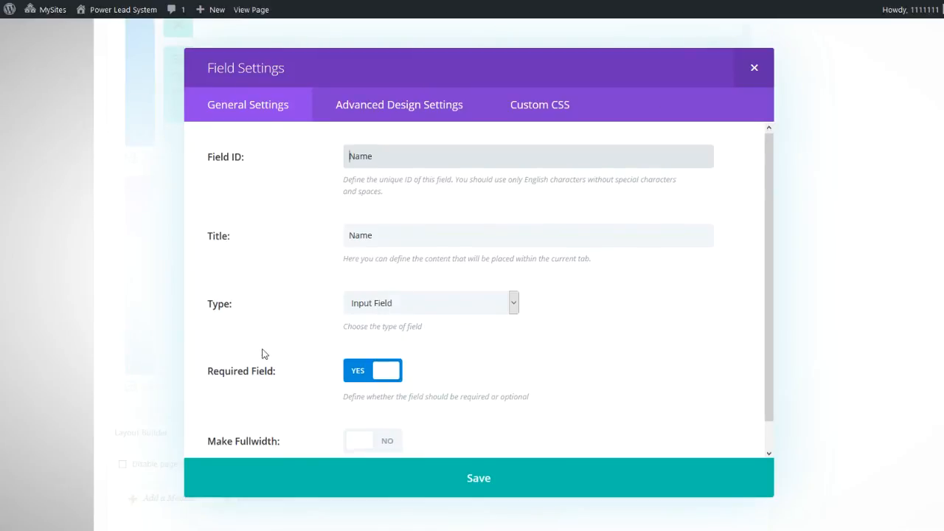
pyautogui.scroll(-1, 262, 353)
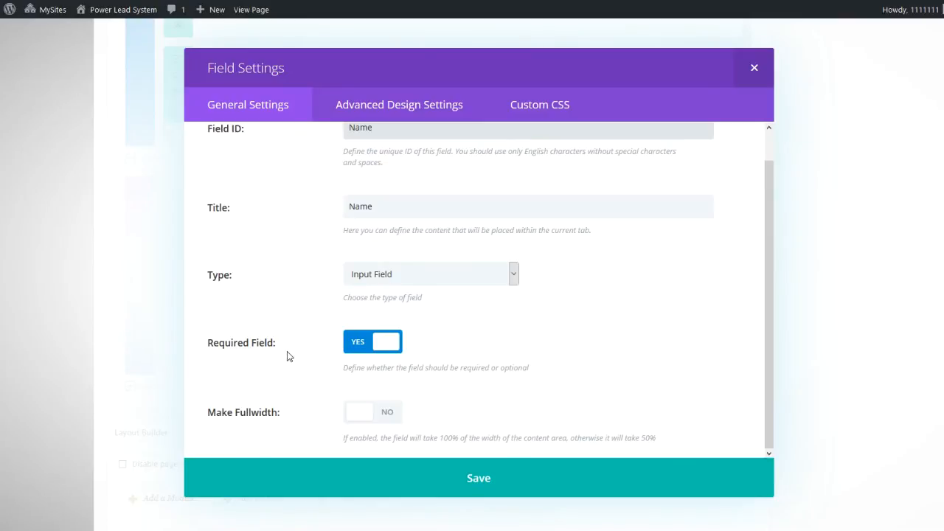
pyautogui.scroll(1, 289, 354)
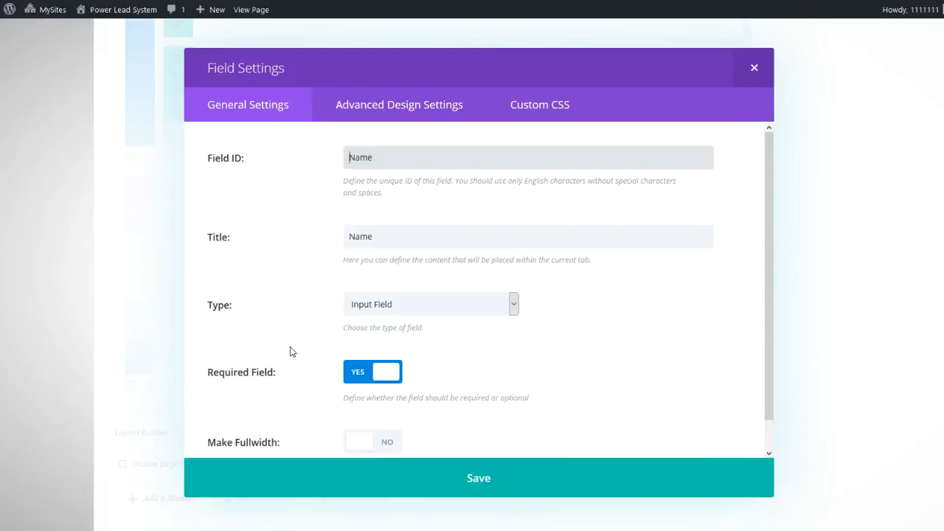
pyautogui.click(491, 483)
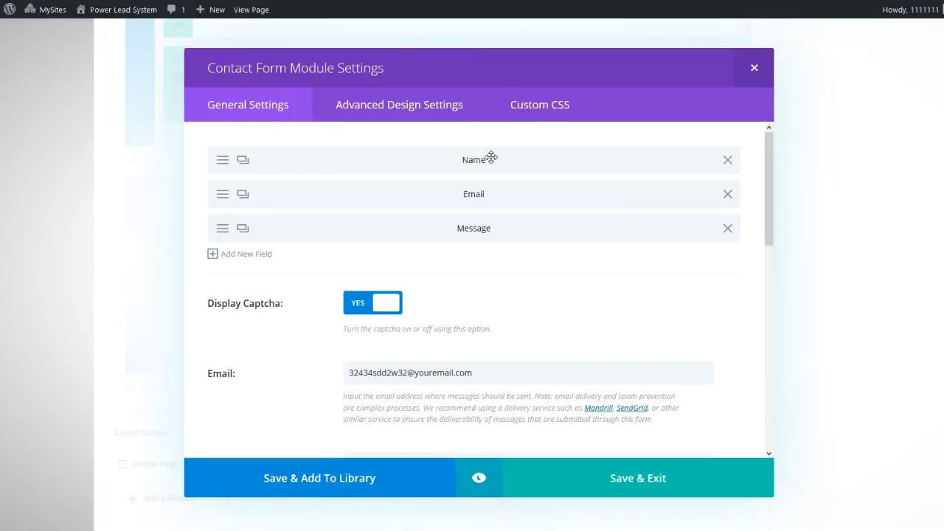
# Save the contact form module settings and update the published page.
pyautogui.click(639, 479)
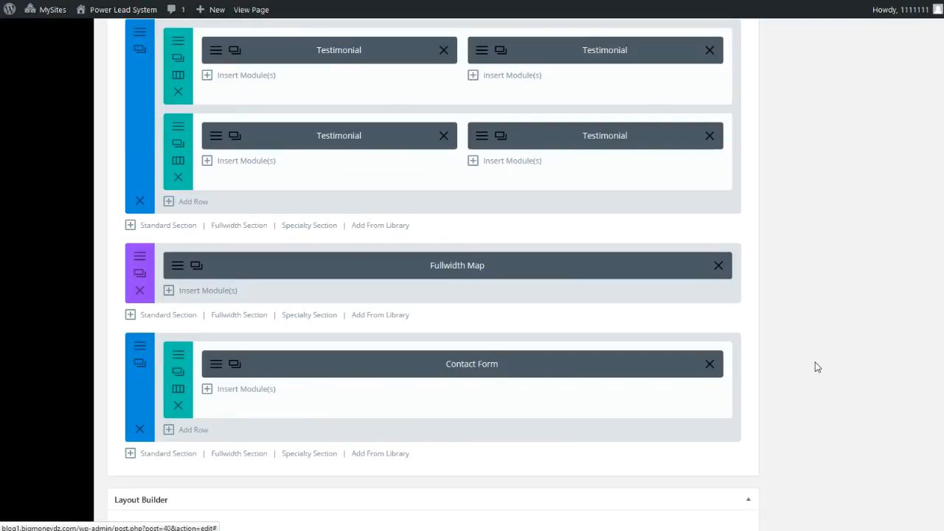
pyautogui.scroll(6, 848, 362)
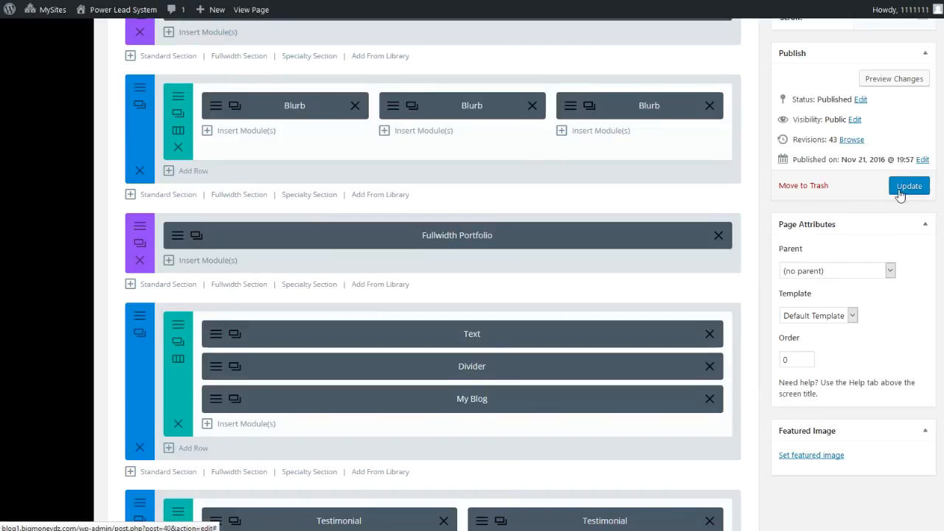
pyautogui.click(906, 190)
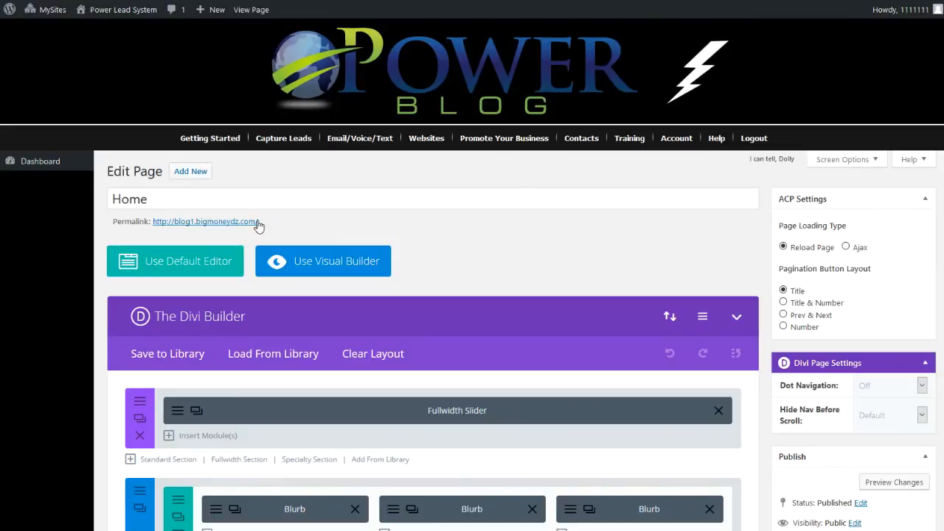
# View the published home page and check its contact form.
pyautogui.click(211, 225)
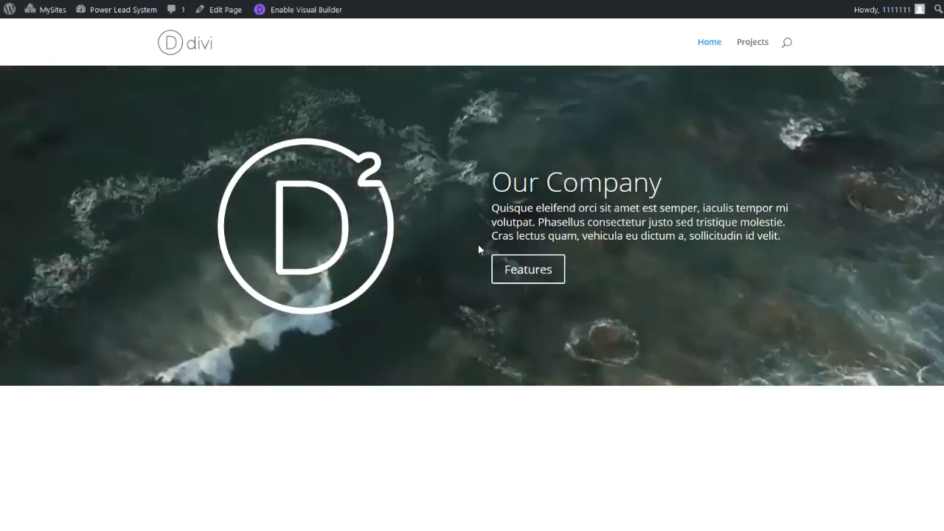
pyautogui.scroll(-8, 479, 253)
pyautogui.scroll(-10, 367, 331)
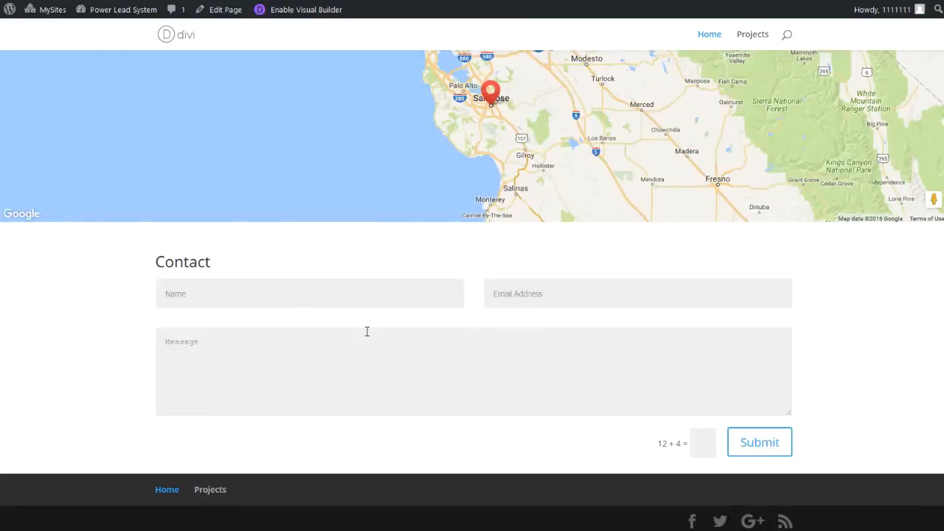
# Answer the contact form's captcha sum with 16, leaving the name, email and message fields empty.
pyautogui.click(173, 297)
pyautogui.click(132, 286)
pyautogui.click(696, 455)
pyautogui.write('16')
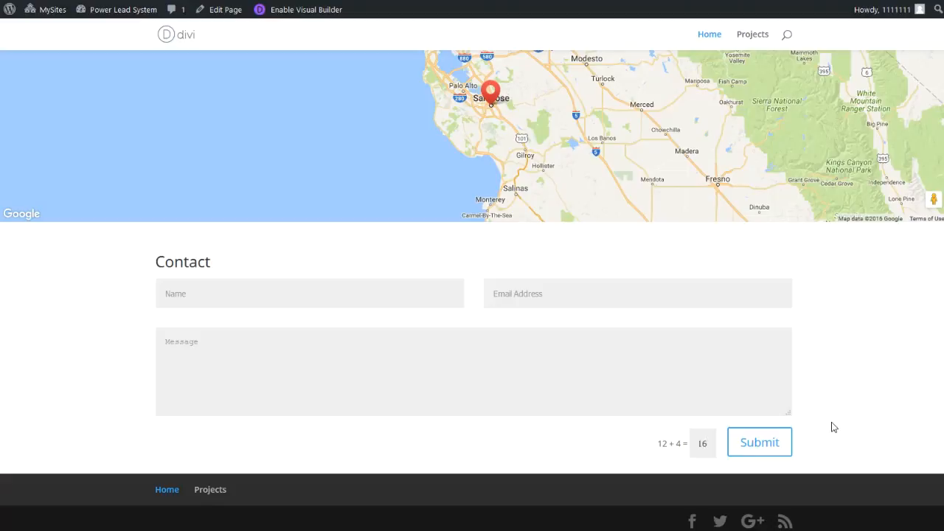